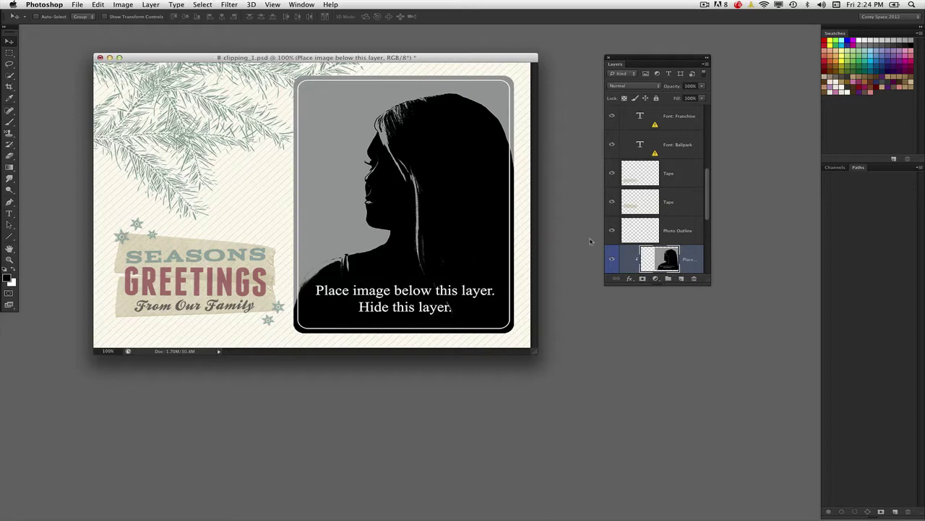
# - Resize the Layers panel taller so the Clip image and Pine Tree layers show
pyautogui.moveTo(705, 284); pyautogui.dragTo(706, 353)
pyautogui.moveTo(703, 295); pyautogui.dragTo(697, 326)
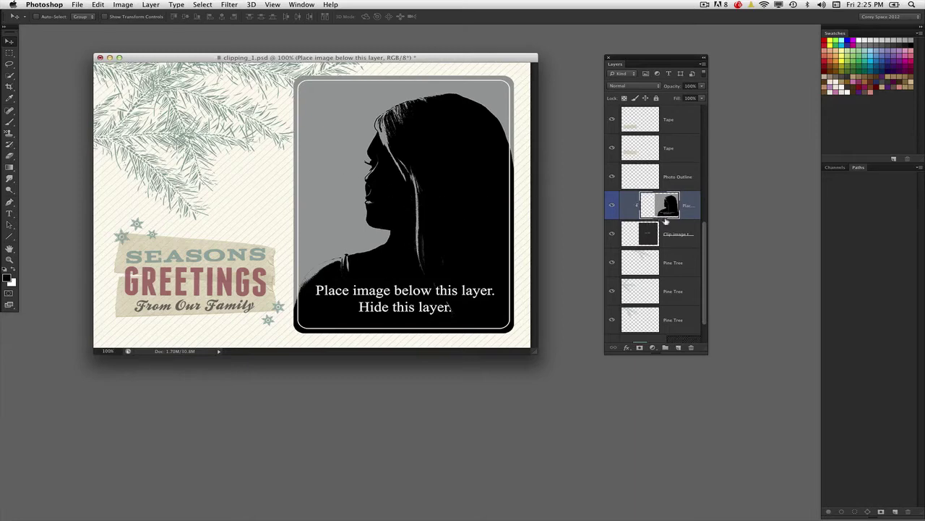
# - Select the Clip image layer and briefly hide, then show, the silhouette placeholder
pyautogui.click(649, 230)
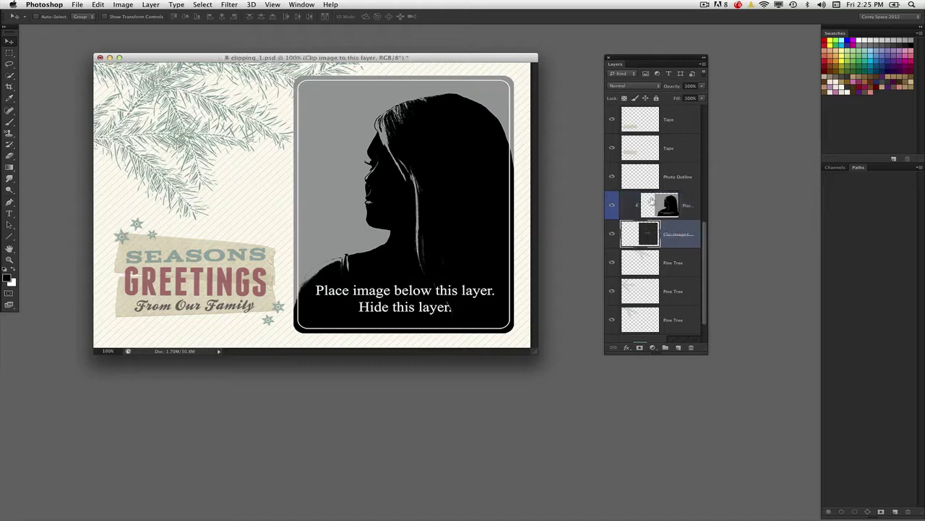
pyautogui.click(613, 205)
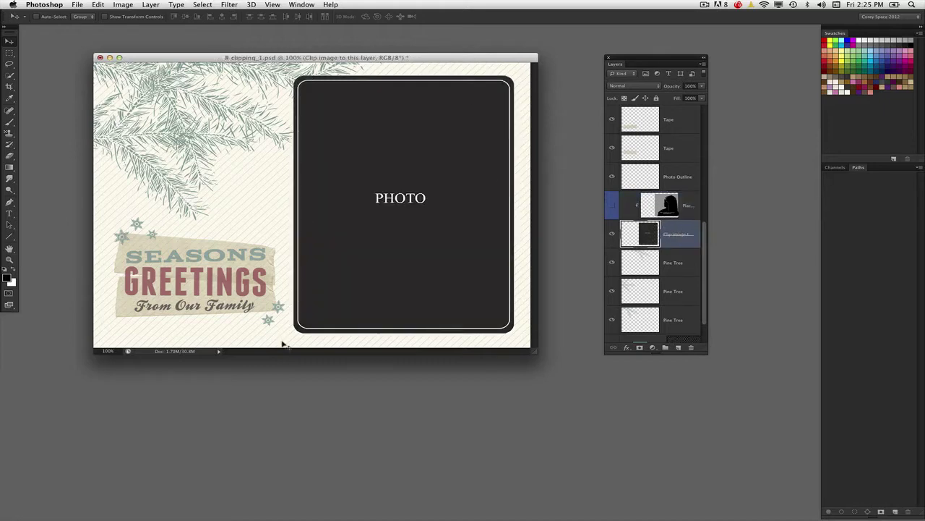
pyautogui.click(612, 206)
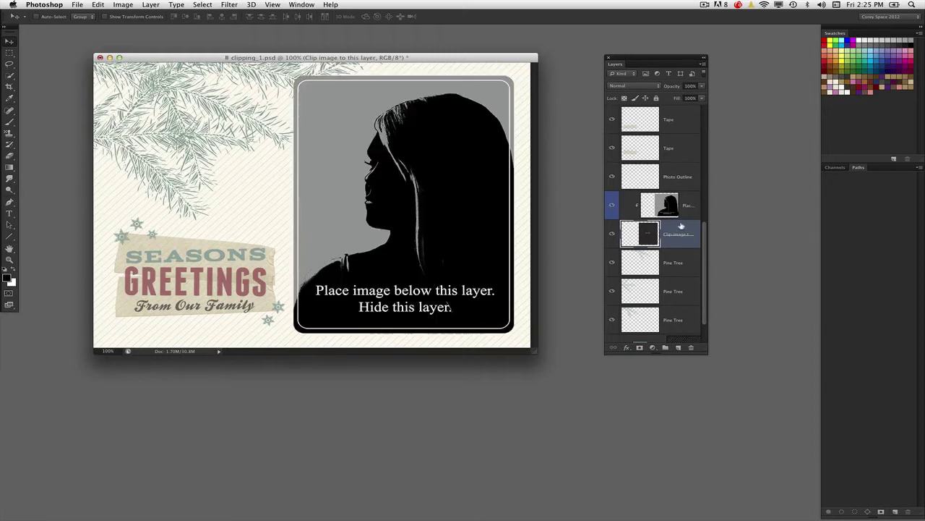
# - Unclip the placeholder, shift it slightly left, re-clip it, and nudge it up and right
pyautogui.keyDown('alt'); pyautogui.click(682, 219); pyautogui.keyUp('alt')
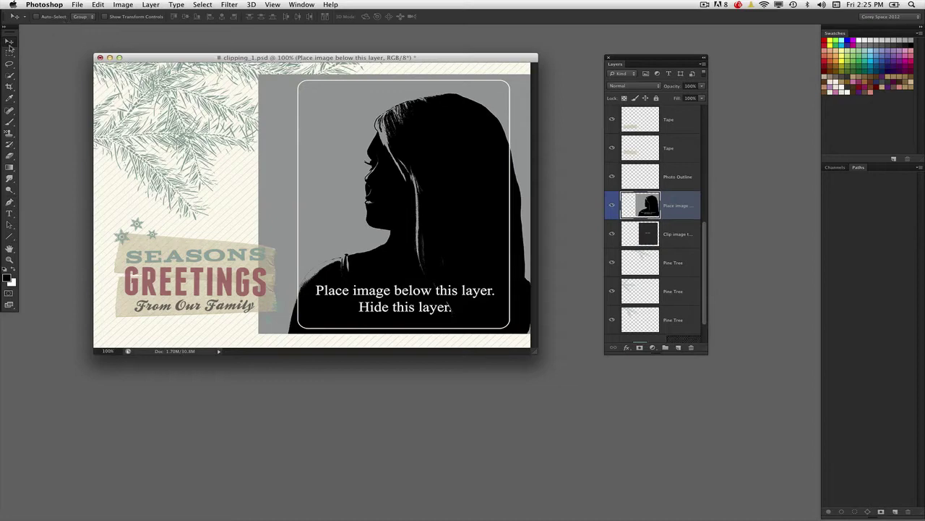
pyautogui.moveTo(387, 170)
pyautogui.mouseDown()
pyautogui.moveTo(310, 170)
pyautogui.moveTo(407, 173)
pyautogui.moveTo(390, 171)
pyautogui.mouseUp()
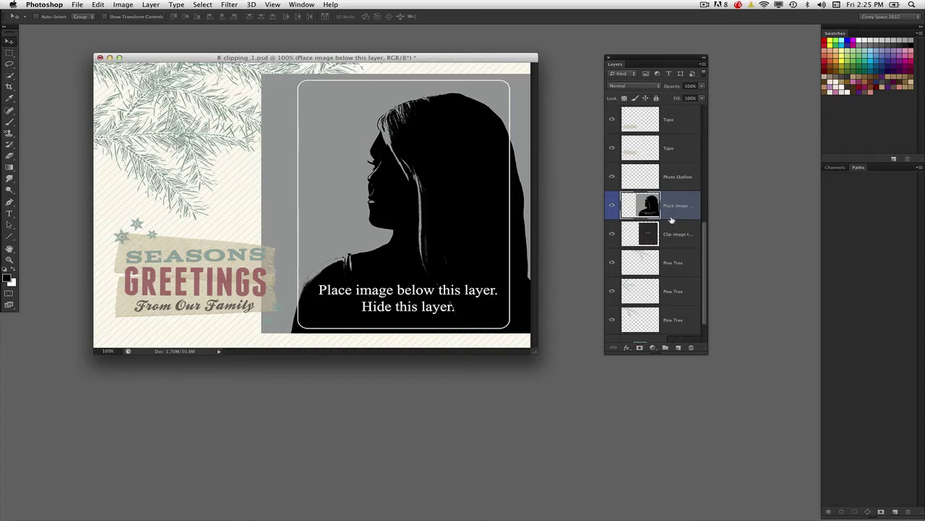
pyautogui.moveTo(472, 208); pyautogui.dragTo(459, 213)
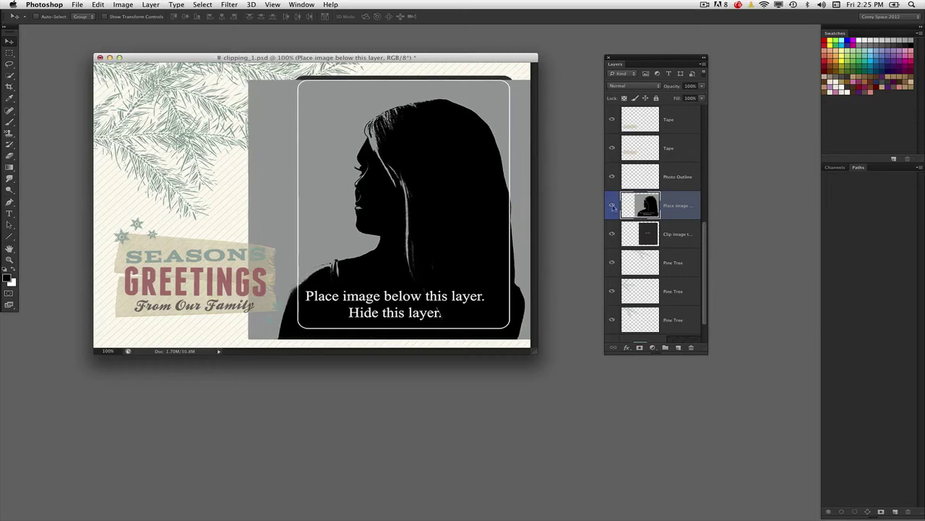
pyautogui.keyDown('alt'); pyautogui.click(671, 217); pyautogui.keyUp('alt')
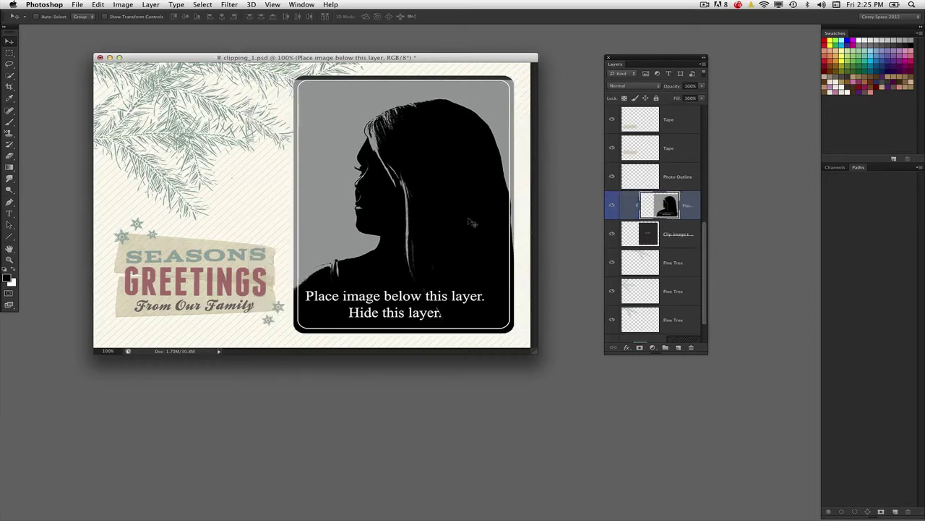
pyautogui.moveTo(449, 229); pyautogui.dragTo(448, 221)
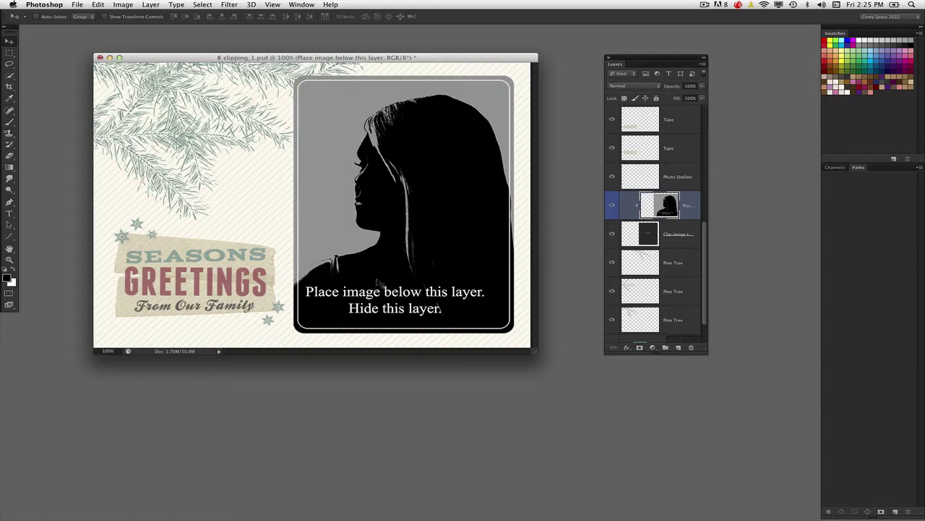
pyautogui.press('Right')
pyautogui.press('Right')
pyautogui.press('Right')
pyautogui.press('Right')
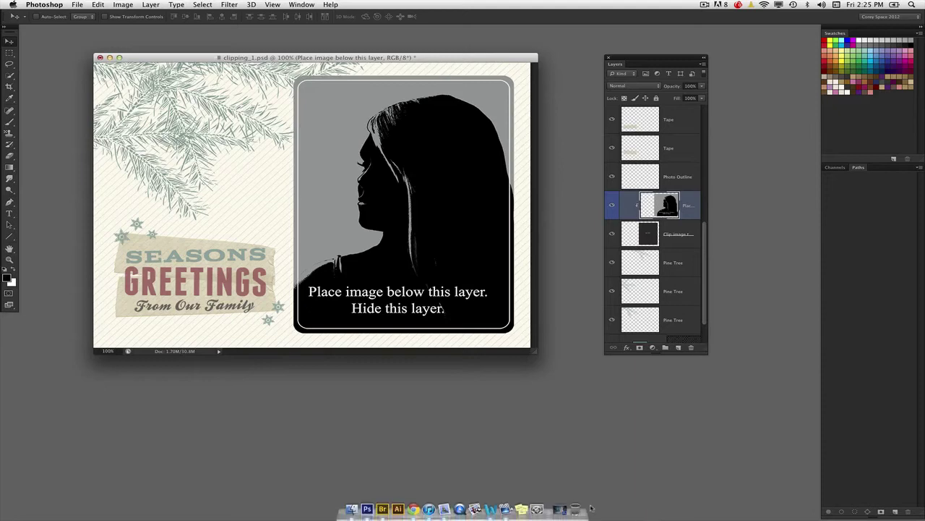
pyautogui.click(563, 512)
pyautogui.moveTo(365, 39); pyautogui.dragTo(453, 161)
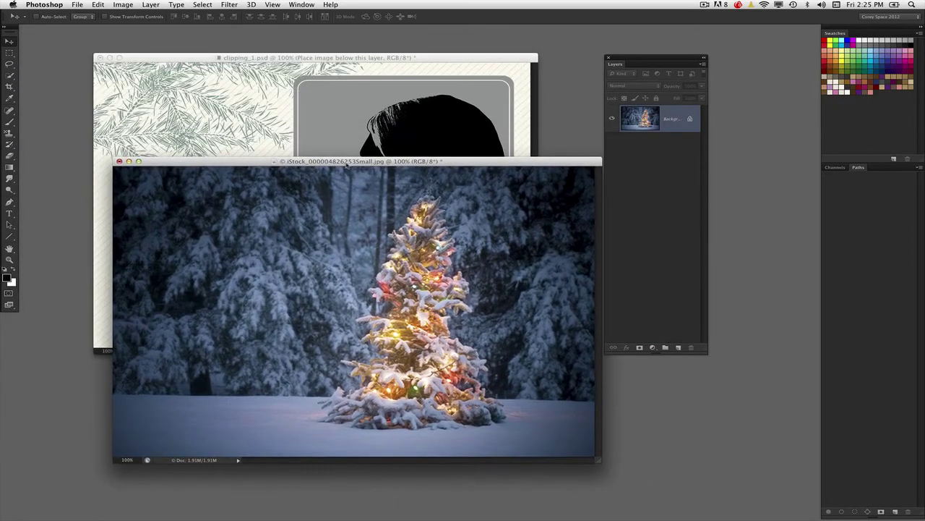
pyautogui.moveTo(348, 163); pyautogui.dragTo(390, 176)
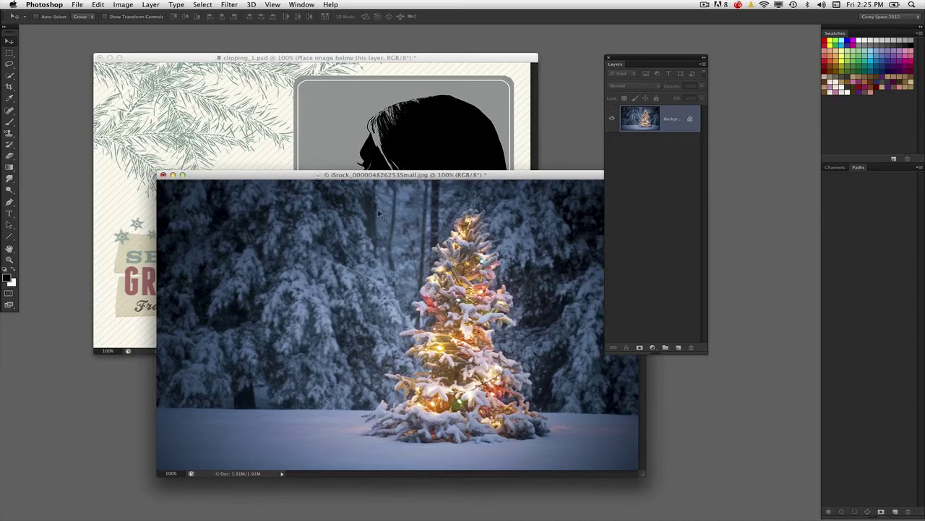
pyautogui.click(396, 153)
pyautogui.scroll(-1, 705, 268)
pyautogui.scroll(-2, 705, 267)
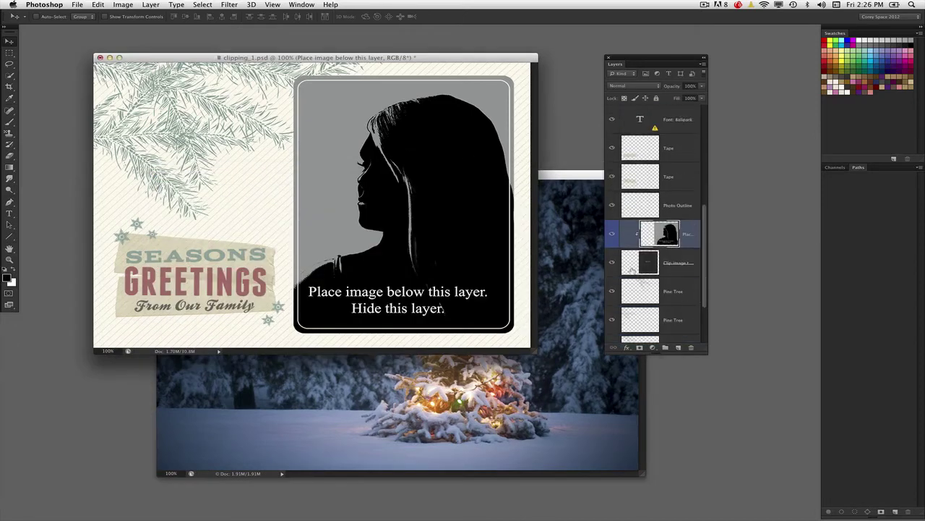
pyautogui.click(639, 266)
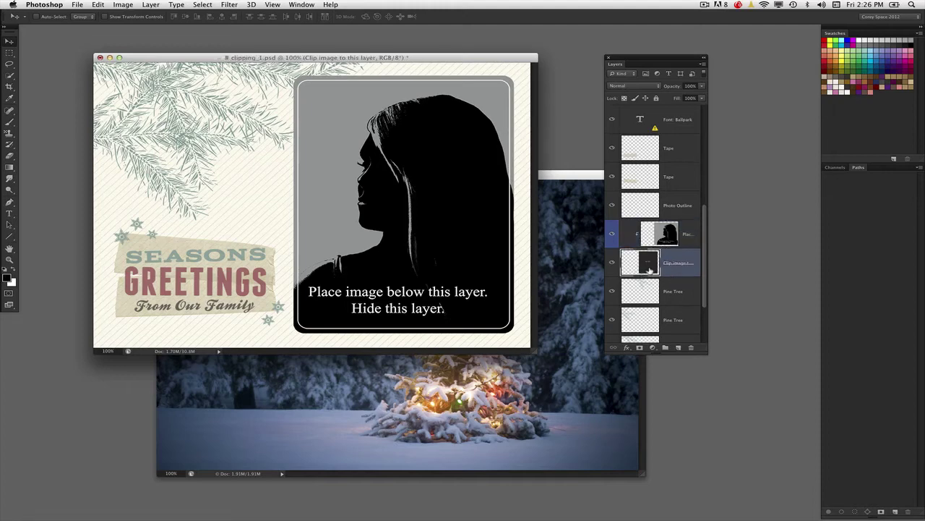
# - Drag the tree photo into clipping_1.psd as Layer 1 and minimize the photo window
pyautogui.click(564, 320)
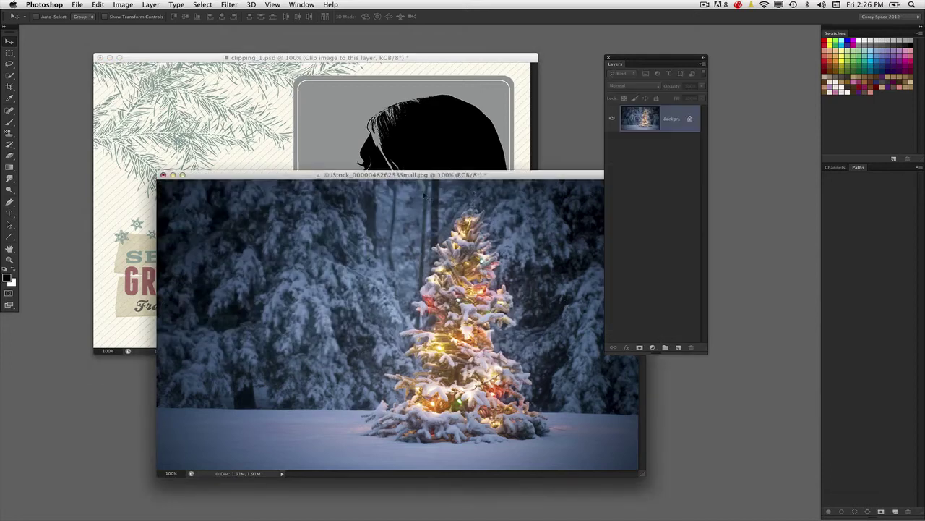
pyautogui.moveTo(425, 216); pyautogui.dragTo(379, 148)
pyautogui.click(460, 376)
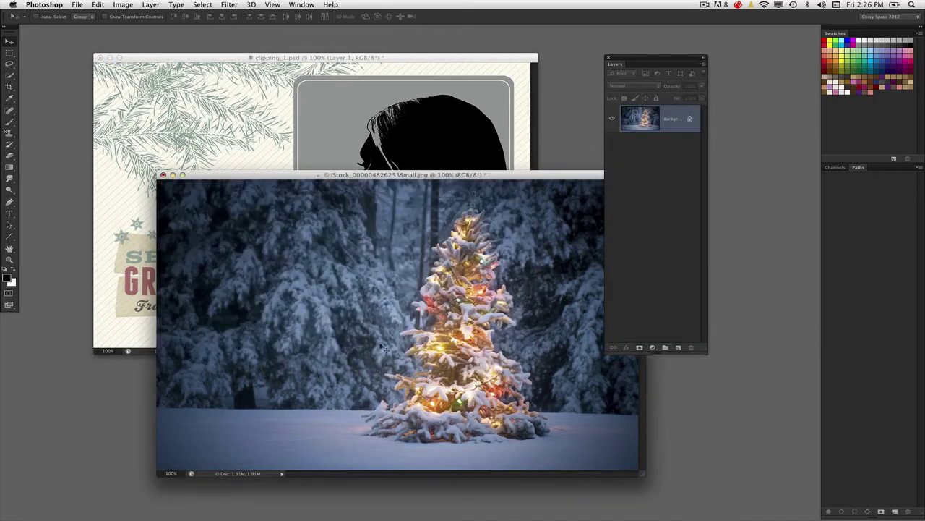
pyautogui.click(173, 176)
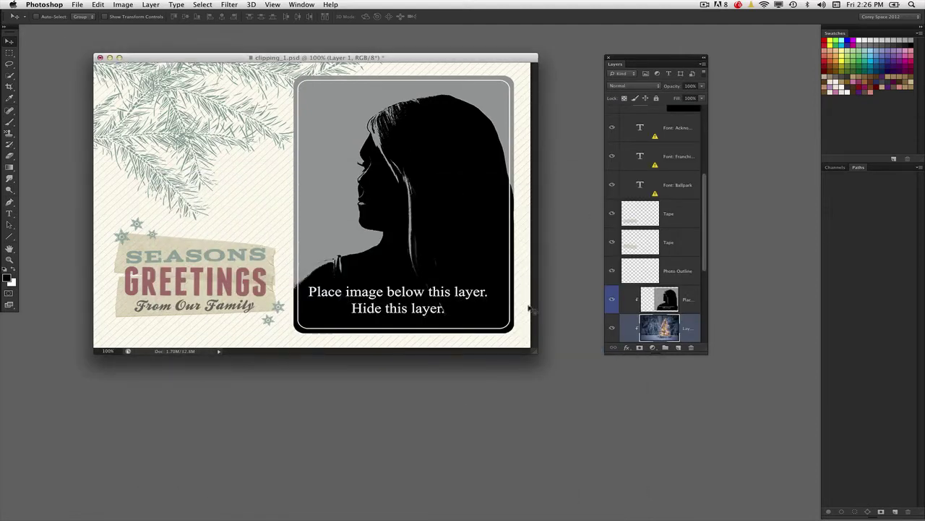
# - Hide the Place image placeholder and move Layer 1's tree photo right and down
pyautogui.scroll(-3, 706, 266)
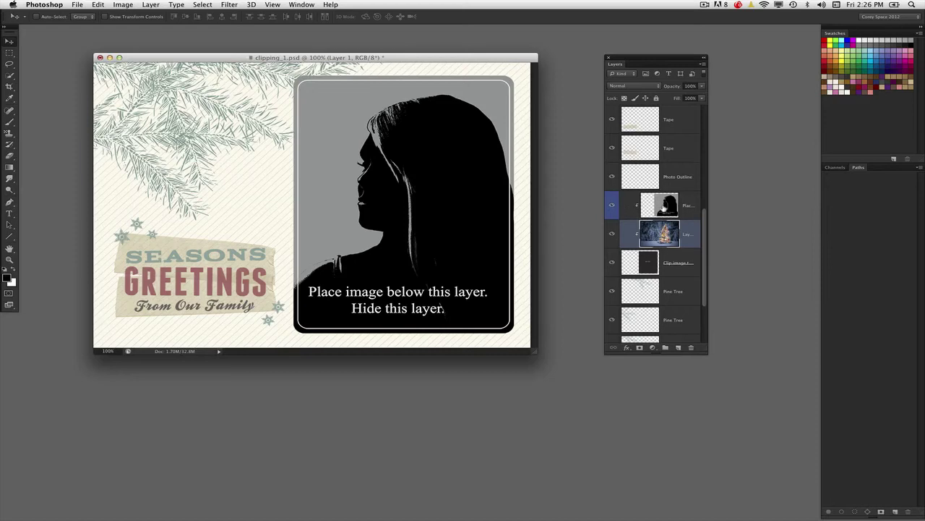
pyautogui.click(664, 208)
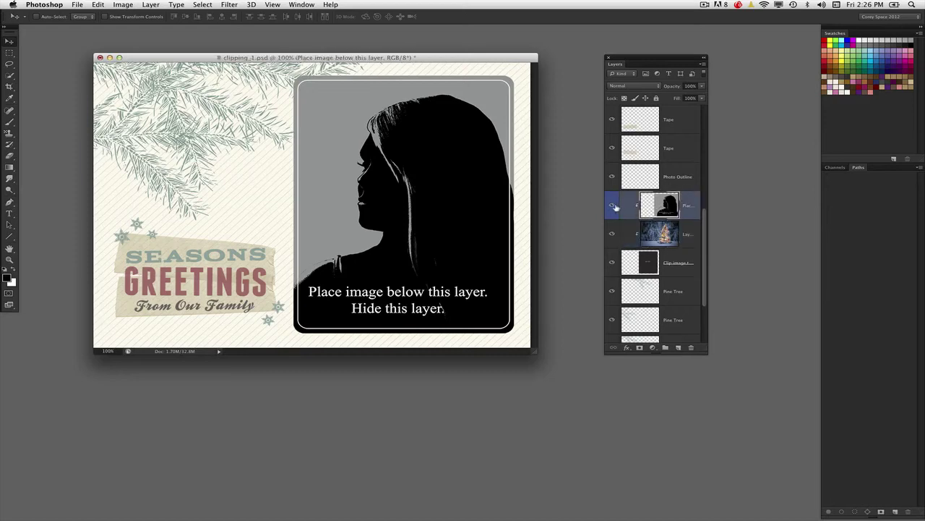
pyautogui.click(613, 205)
pyautogui.click(670, 234)
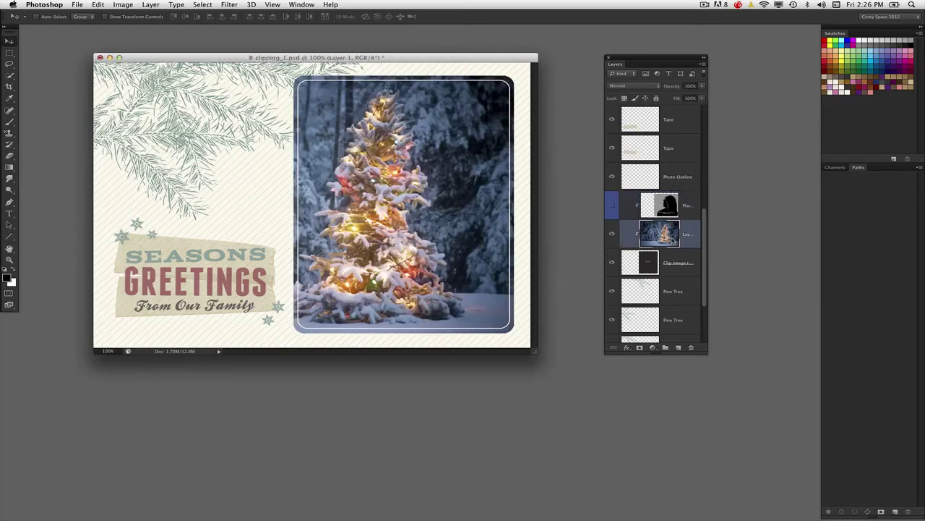
pyautogui.moveTo(394, 243); pyautogui.dragTo(418, 219)
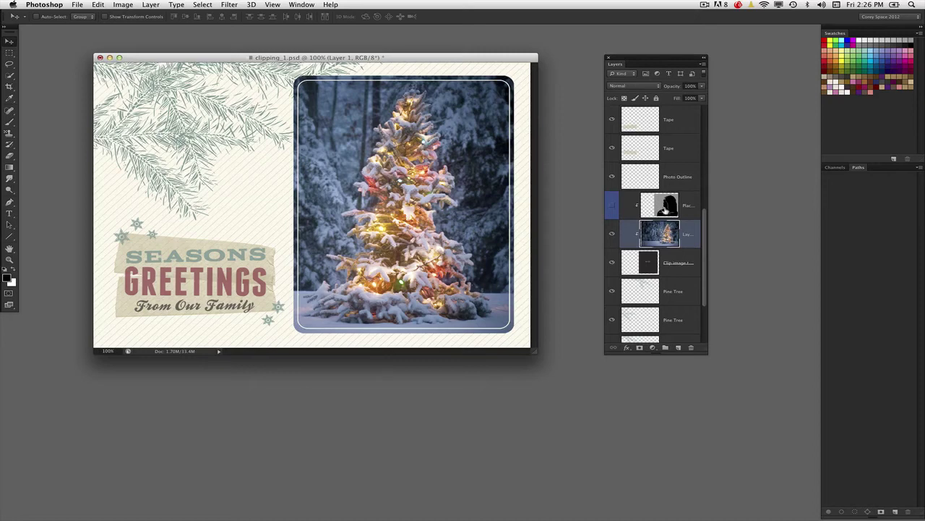
# - Delete the placeholder layer, clip Layer 1 to Clip image, and shift the tree left
pyautogui.click(666, 210)
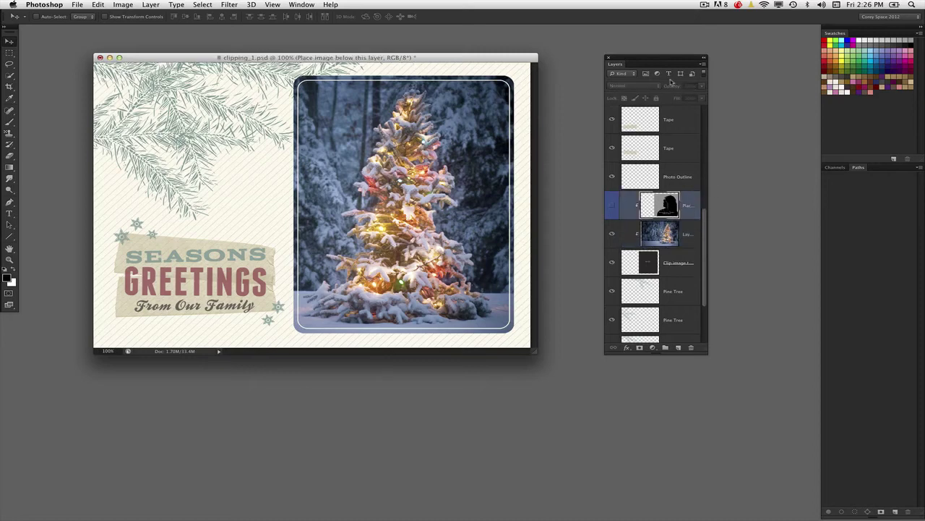
pyautogui.press('Delete')
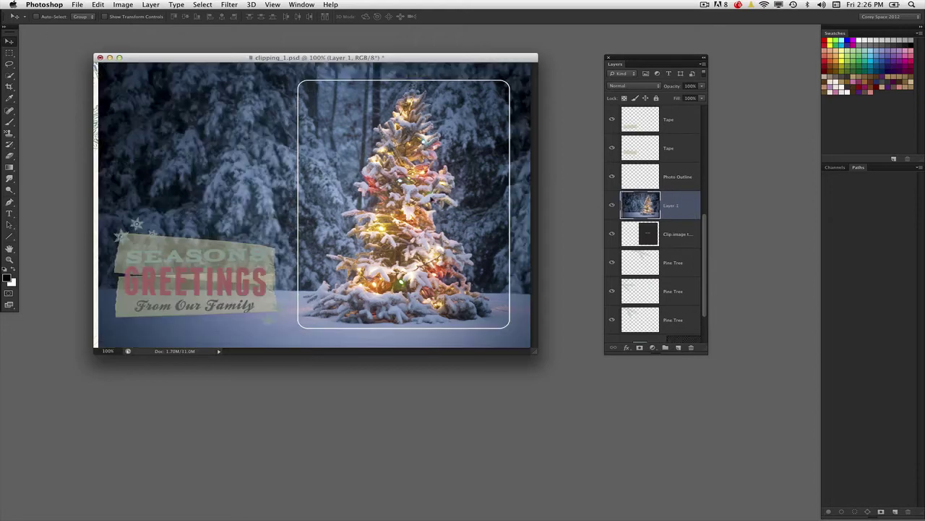
pyautogui.moveTo(438, 249); pyautogui.dragTo(448, 228)
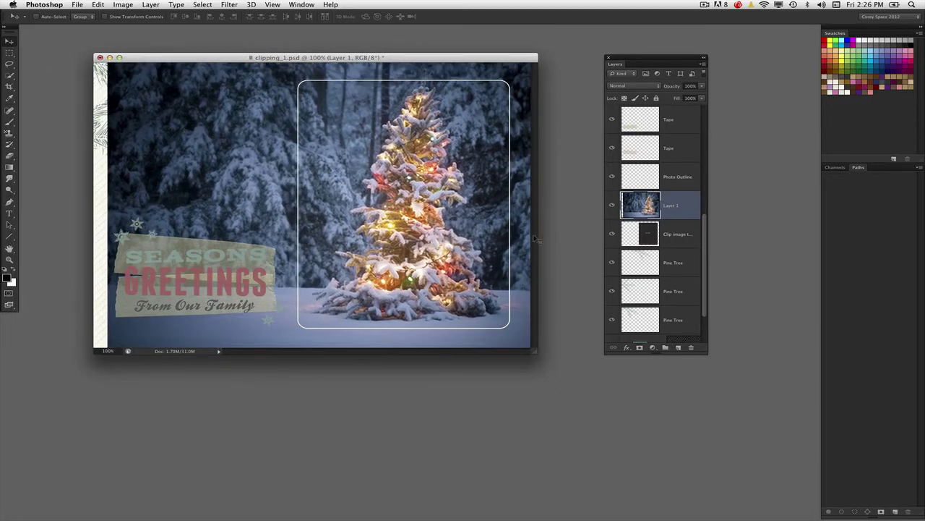
pyautogui.keyDown('alt'); pyautogui.click(672, 219); pyautogui.keyUp('alt')
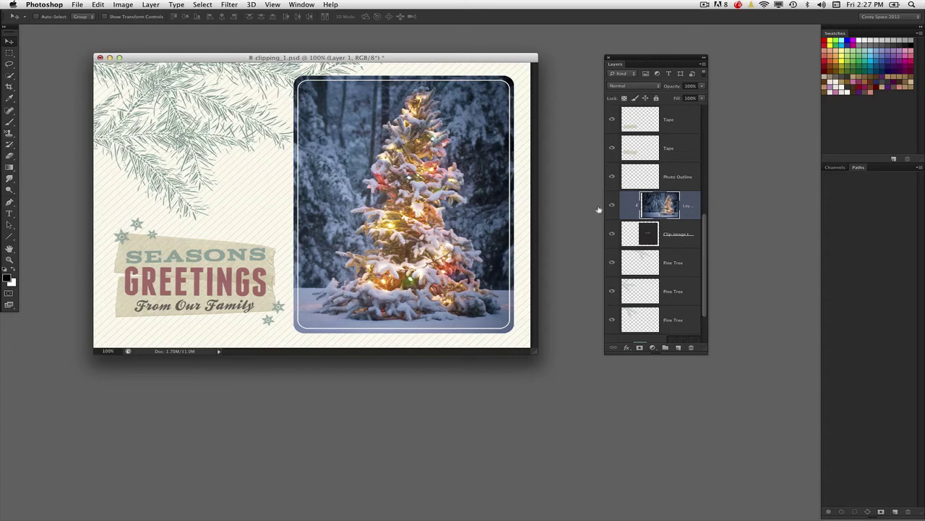
pyautogui.moveTo(427, 210); pyautogui.dragTo(439, 194)
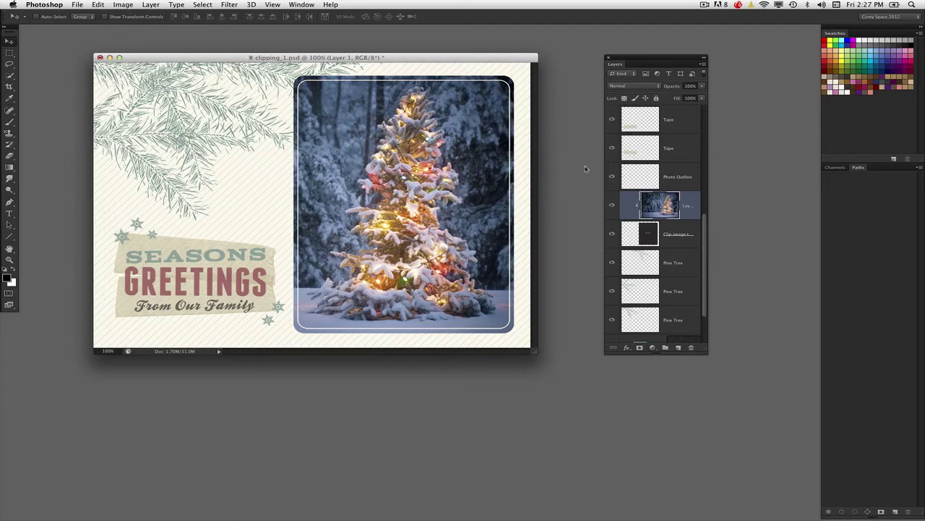
# - Release and re-create the tree's clipping mask with Cmd+Alt+G, then move the document window up-left
pyautogui.press('super+alt+g')
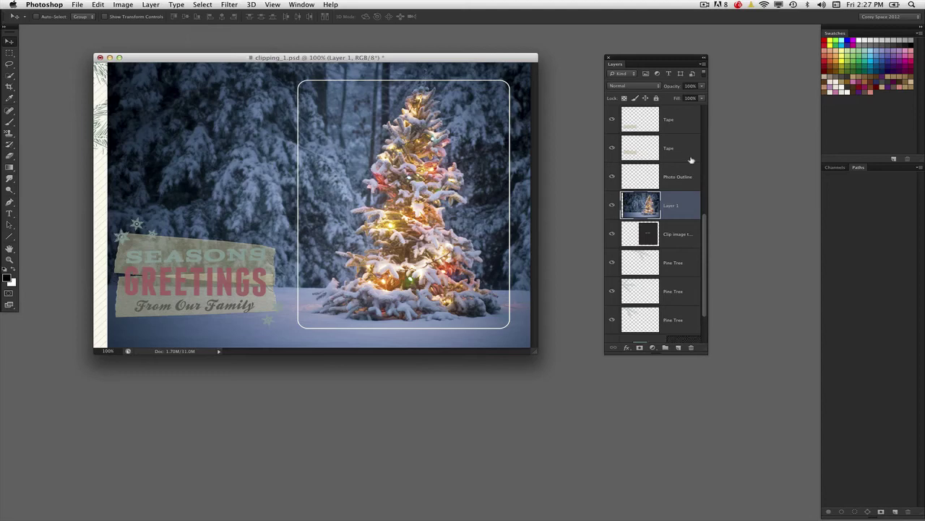
pyautogui.press('super+alt+g')
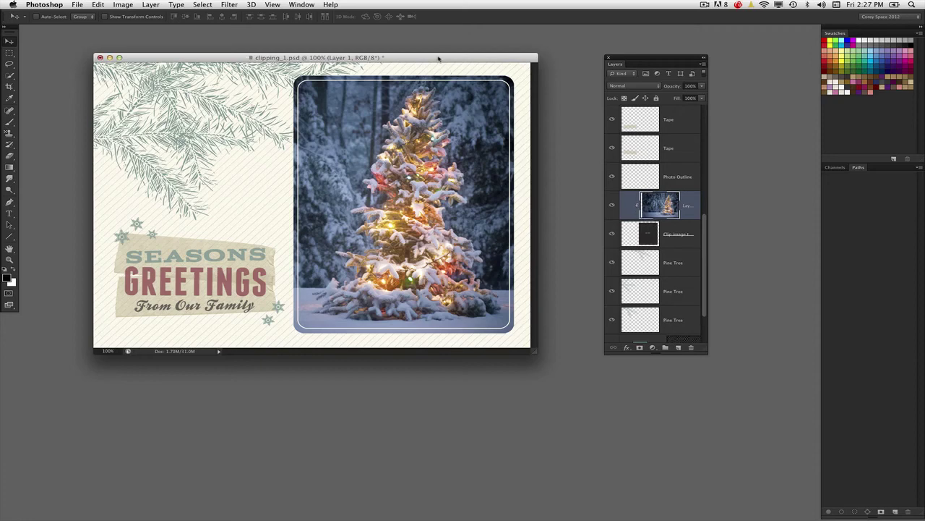
pyautogui.moveTo(438, 56); pyautogui.dragTo(417, 48)
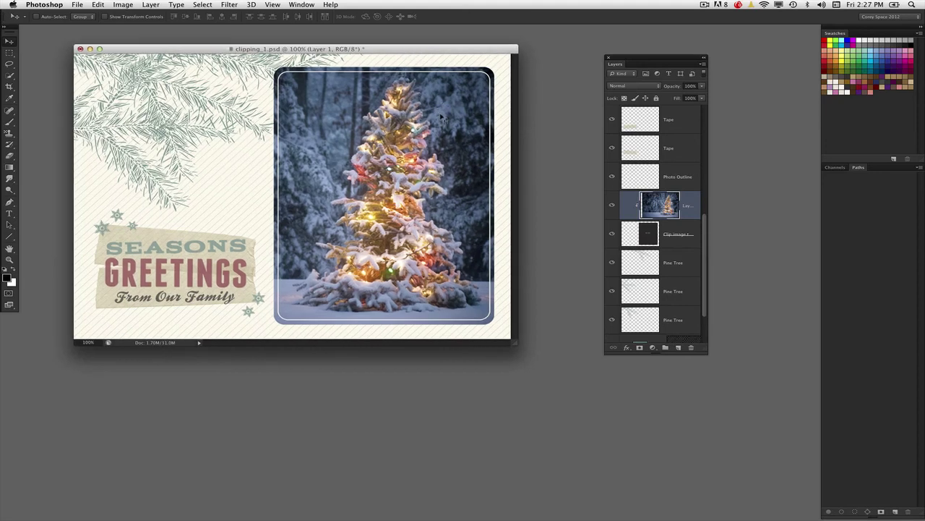